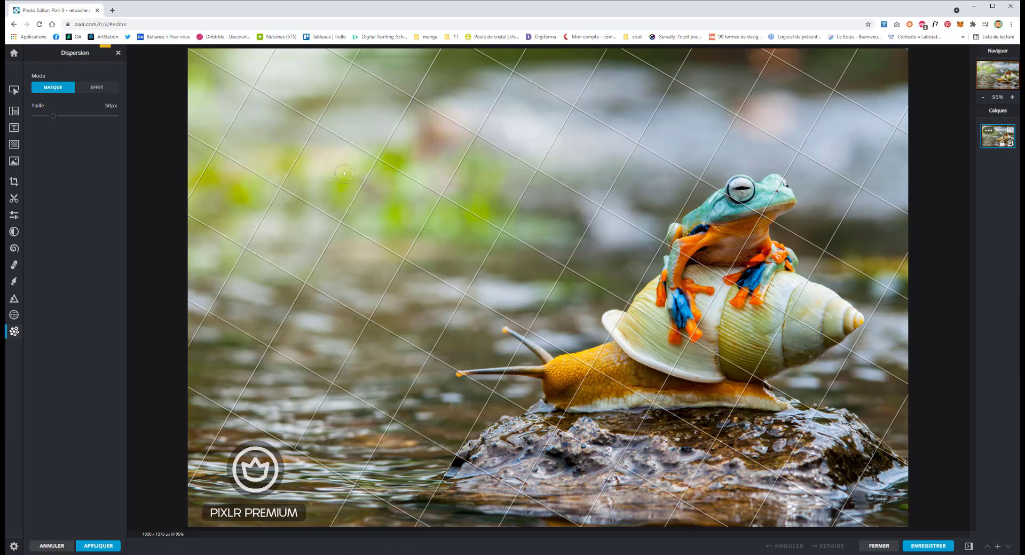
# Step: Set the mask brush size to 116 px and paint a dispersion mask from the frog's head down to the shell's front edge
pyautogui.moveTo(61, 117); pyautogui.dragTo(81, 116)
pyautogui.moveTo(777, 159)
pyautogui.mouseDown()
pyautogui.moveTo(703, 184)
pyautogui.moveTo(657, 238)
pyautogui.moveTo(655, 262)
pyautogui.moveTo(607, 311)
pyautogui.mouseUp()
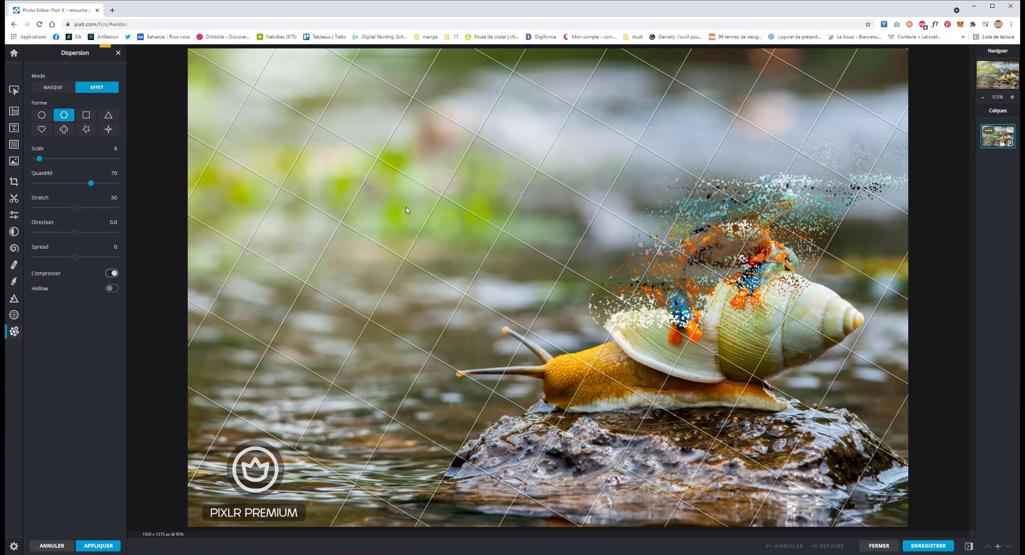
# Step: Configure the dispersion with the square shape, scale 18, quantity 20 and direction -180, trying the circle shape first
pyautogui.click(43, 115)
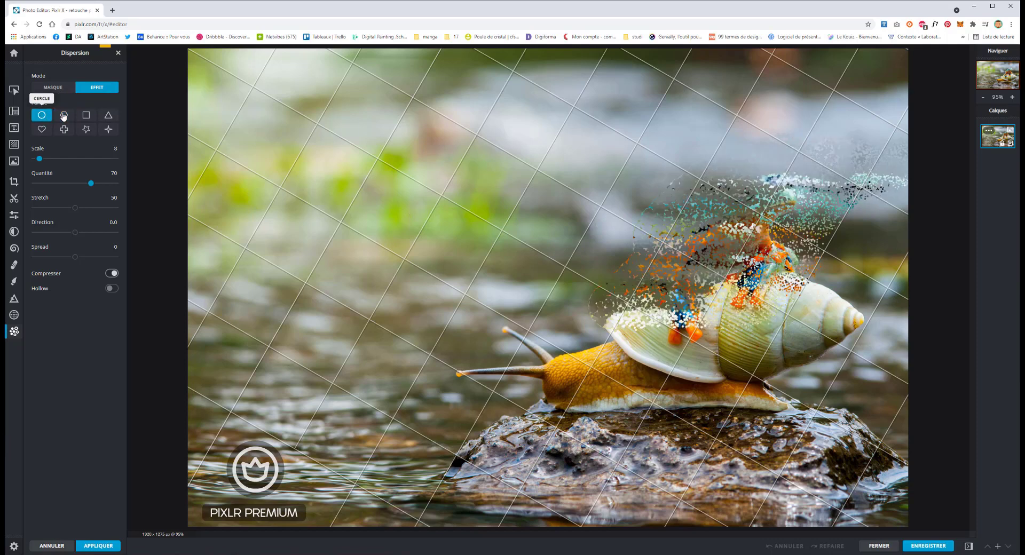
pyautogui.click(87, 115)
pyautogui.click(90, 116)
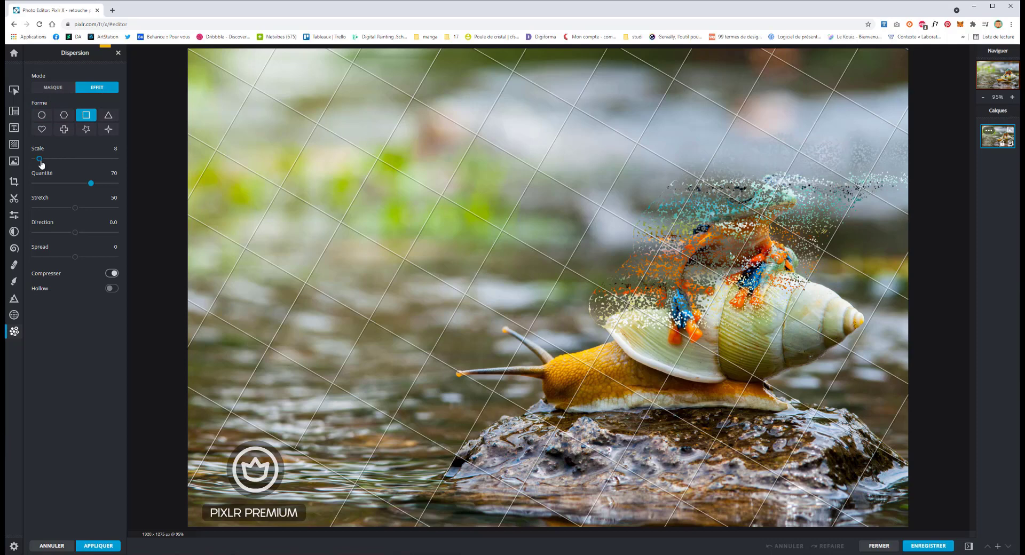
pyautogui.moveTo(45, 160)
pyautogui.mouseDown()
pyautogui.moveTo(64, 158)
pyautogui.moveTo(48, 157)
pyautogui.mouseUp()
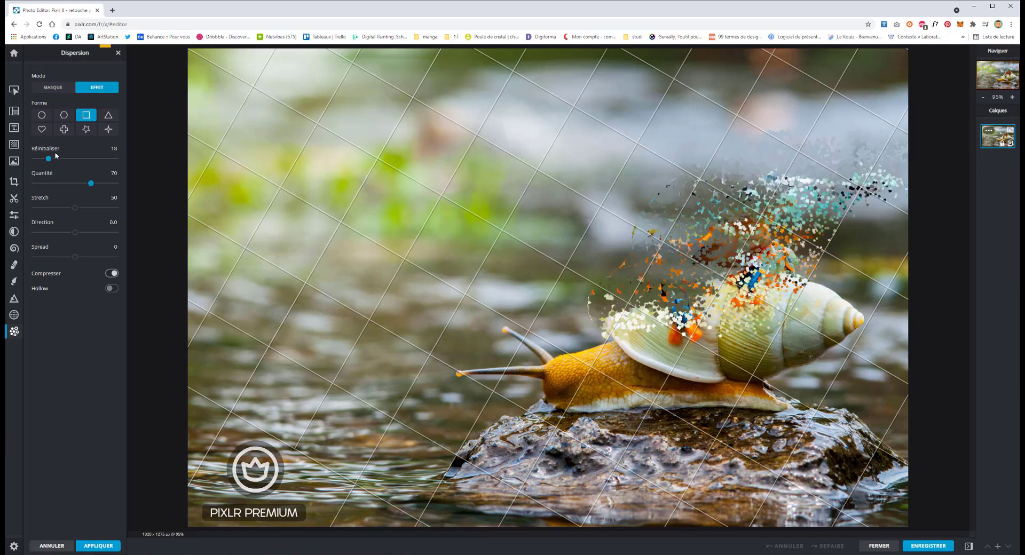
pyautogui.moveTo(91, 185); pyautogui.dragTo(52, 184)
pyautogui.moveTo(74, 233); pyautogui.dragTo(27, 232)
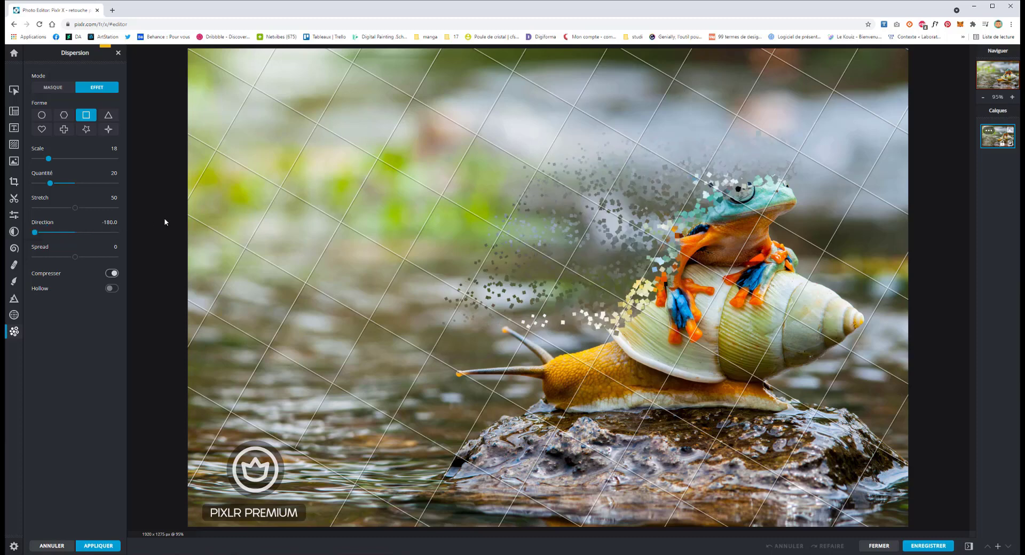
# Step: Refine the dispersion particles to scale 10, quantity 37 and spread 38
pyautogui.click(49, 159)
pyautogui.click(49, 158)
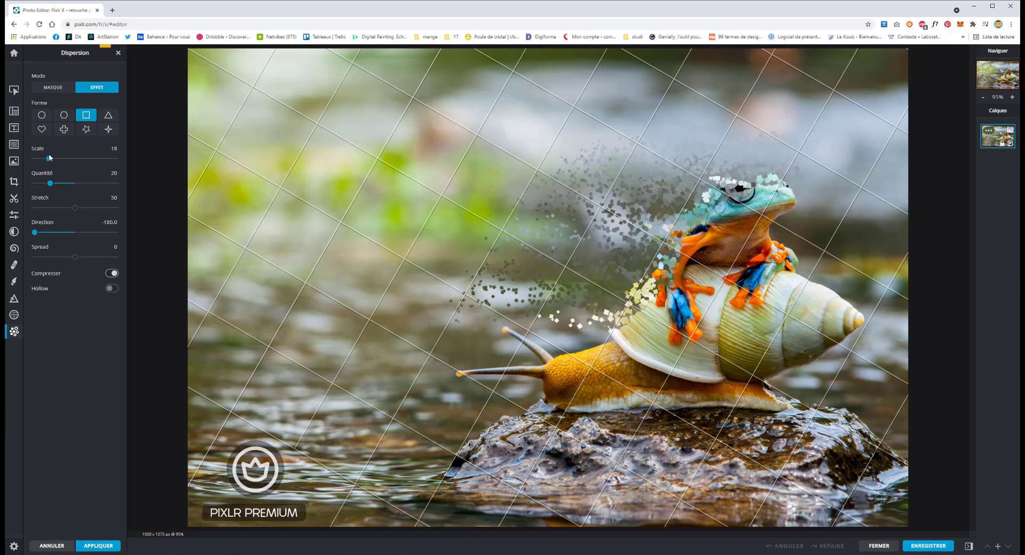
pyautogui.moveTo(50, 183); pyautogui.dragTo(42, 158)
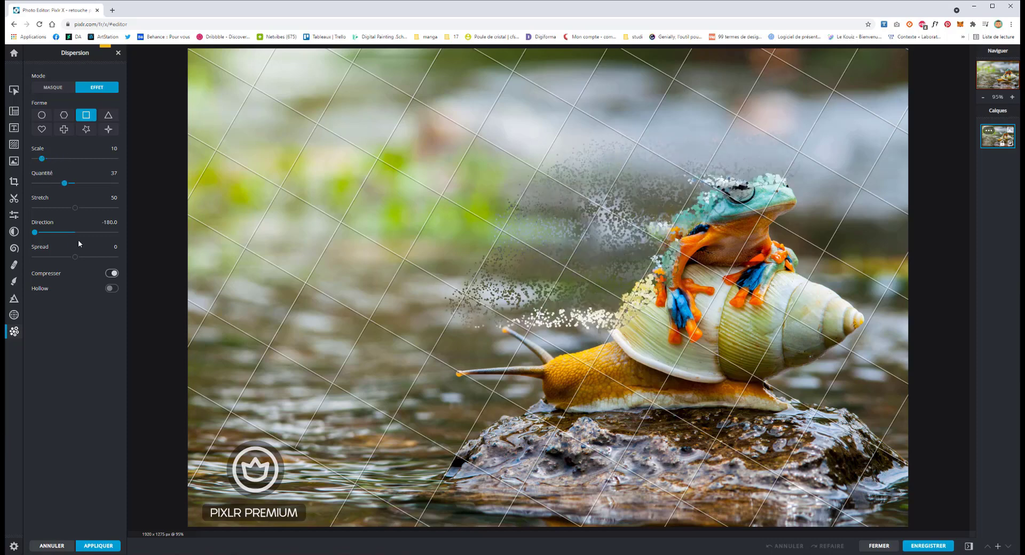
pyautogui.moveTo(76, 258)
pyautogui.mouseDown()
pyautogui.moveTo(94, 259)
pyautogui.moveTo(53, 259)
pyautogui.moveTo(90, 258)
pyautogui.mouseUp()
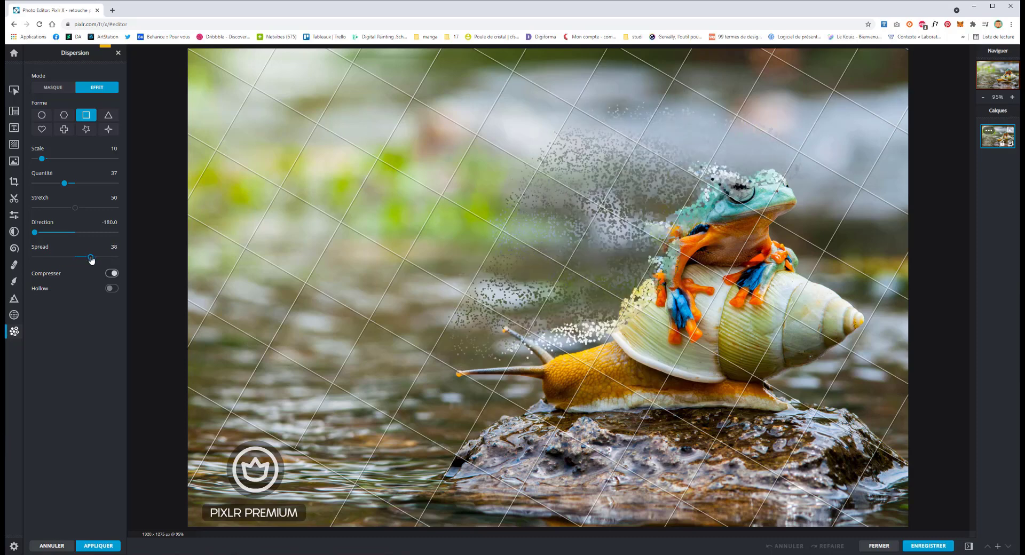
# Step: Try the dispersion with Compresser off and with Hollow on, restoring each option after the comparison
pyautogui.click(112, 273)
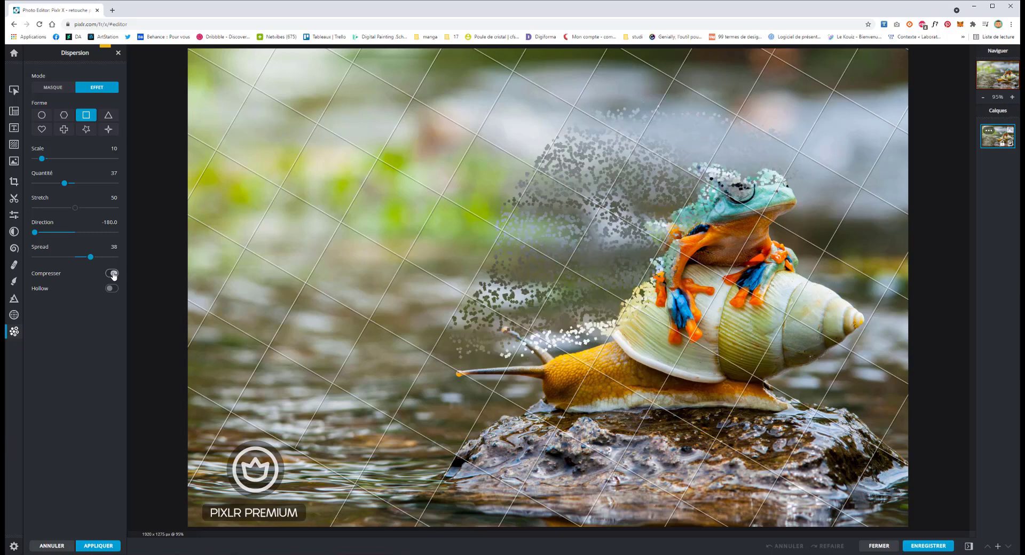
pyautogui.click(112, 274)
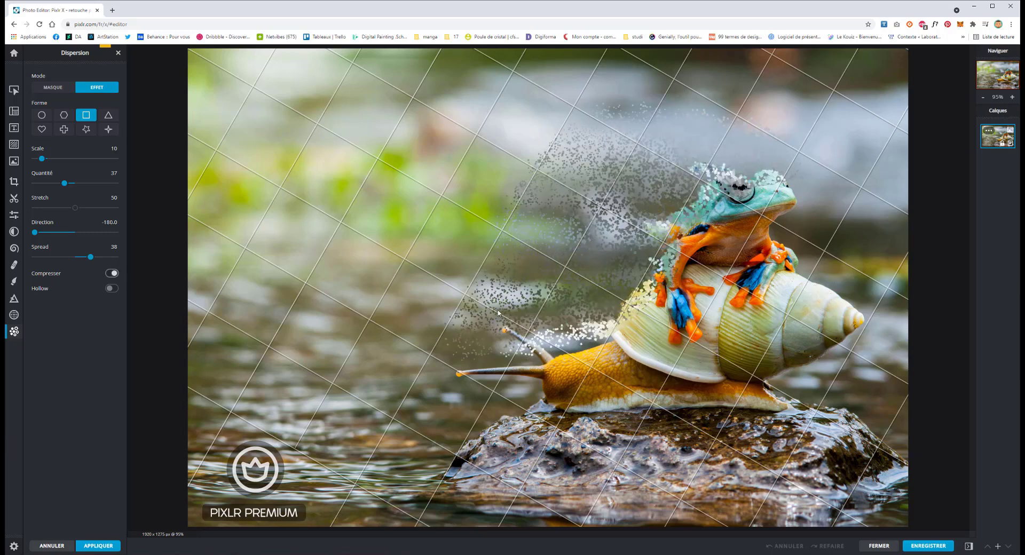
pyautogui.click(112, 288)
pyautogui.click(112, 288)
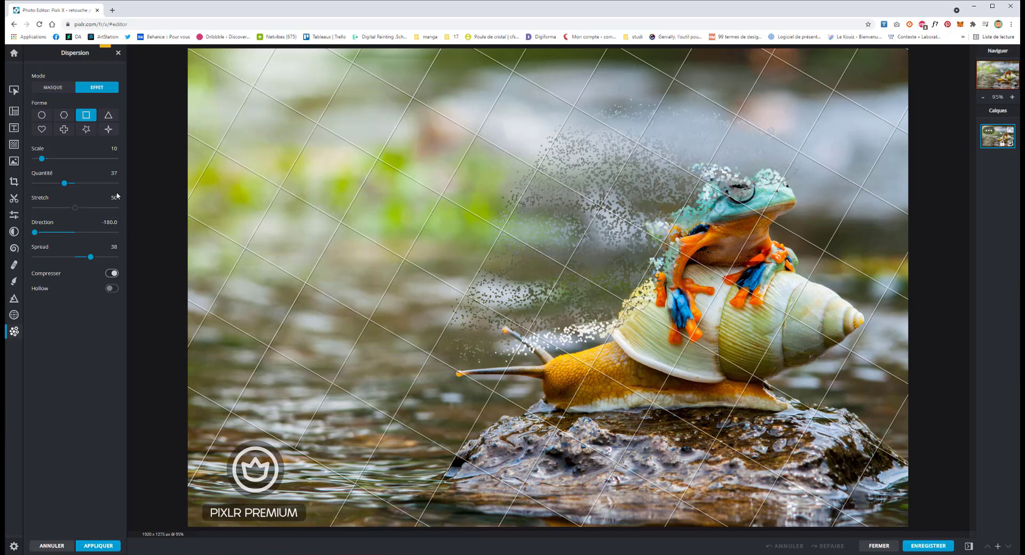
# Step: Try each dispersion shape in turn from circle to Glimmer, reducing the scale to 8 while on the heart
pyautogui.click(42, 116)
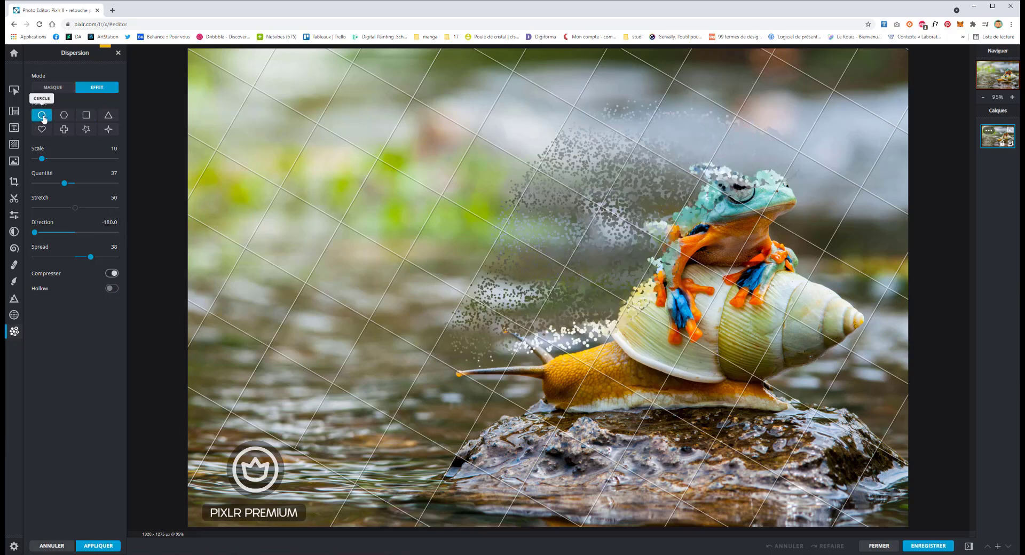
pyautogui.click(64, 116)
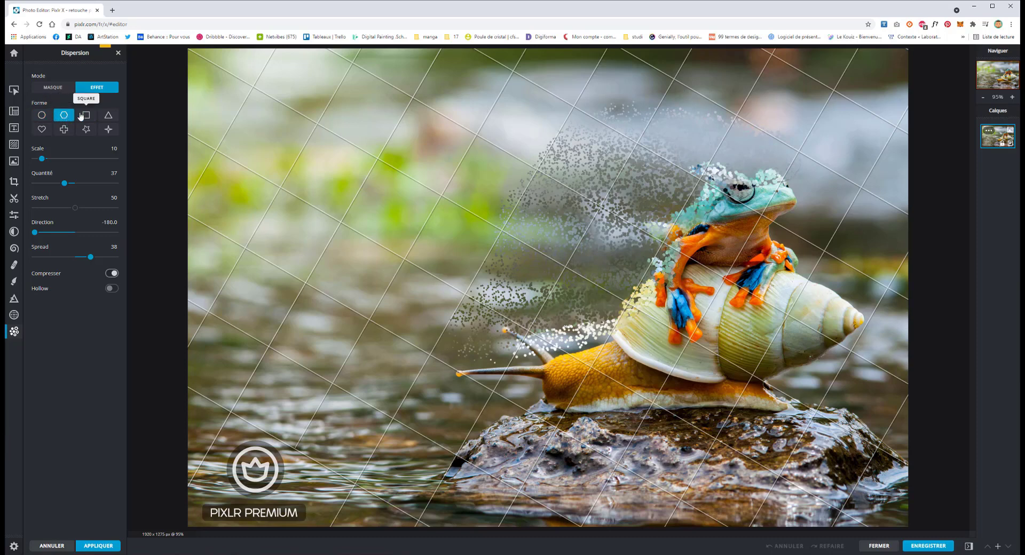
pyautogui.click(86, 117)
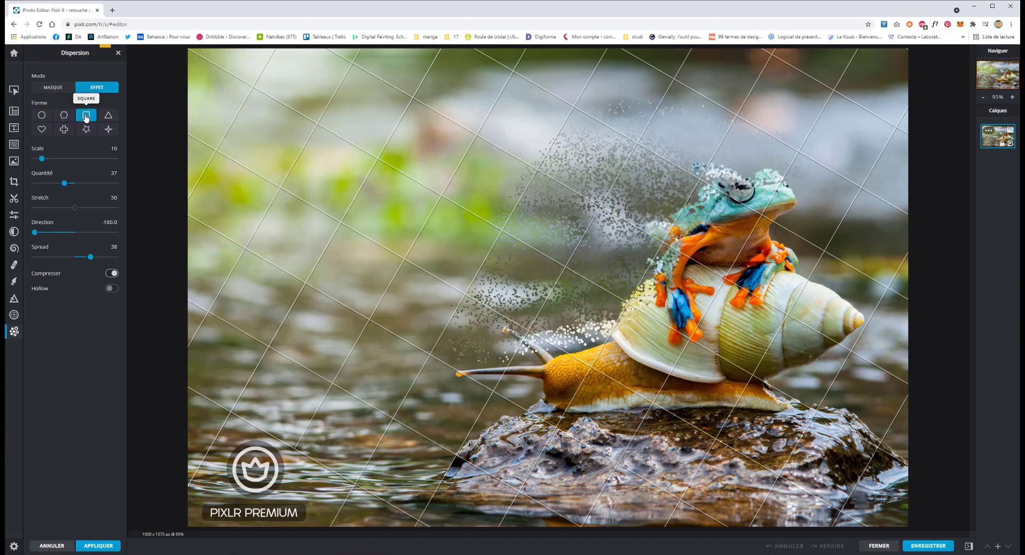
pyautogui.click(113, 116)
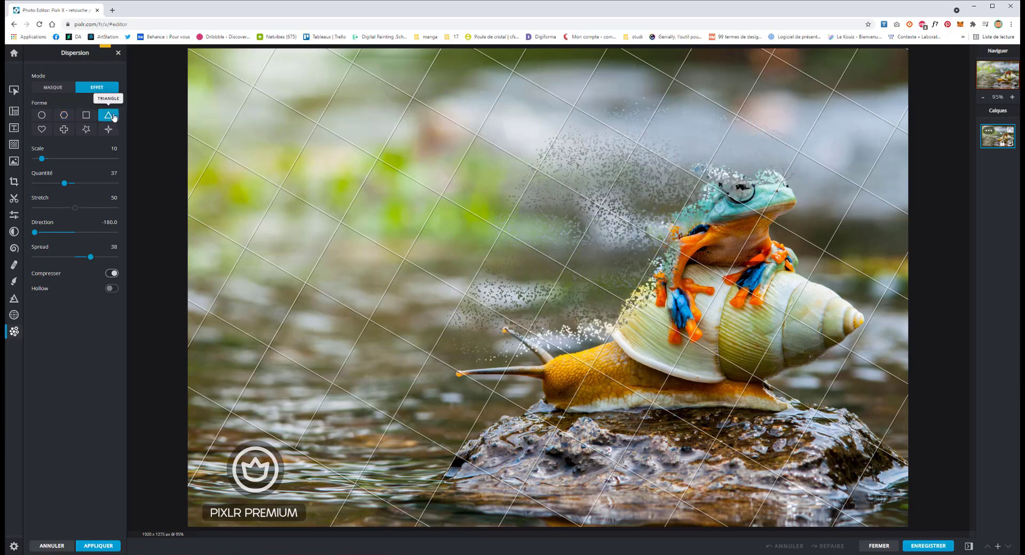
pyautogui.click(43, 130)
pyautogui.moveTo(42, 158)
pyautogui.mouseDown()
pyautogui.moveTo(66, 159)
pyautogui.moveTo(40, 159)
pyautogui.mouseUp()
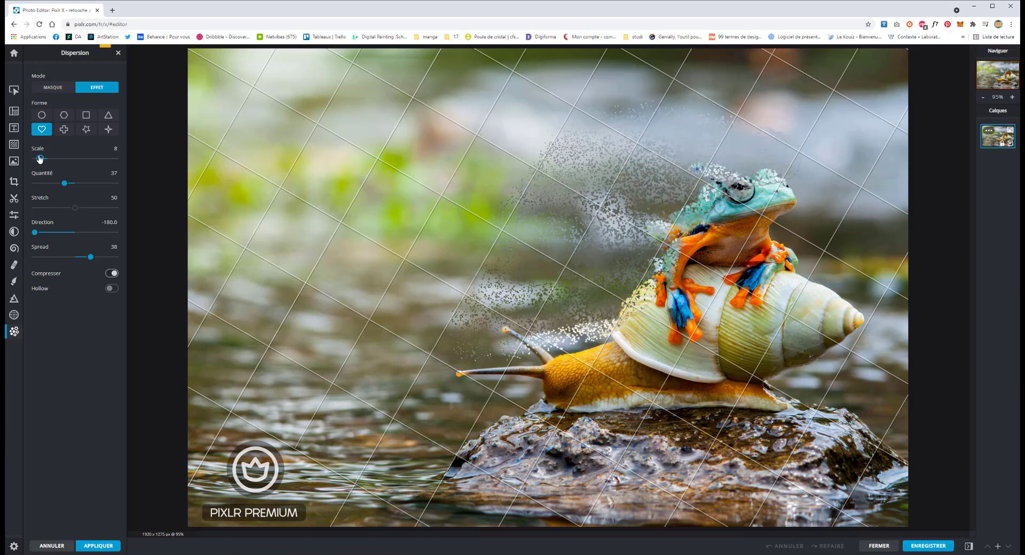
pyautogui.click(63, 130)
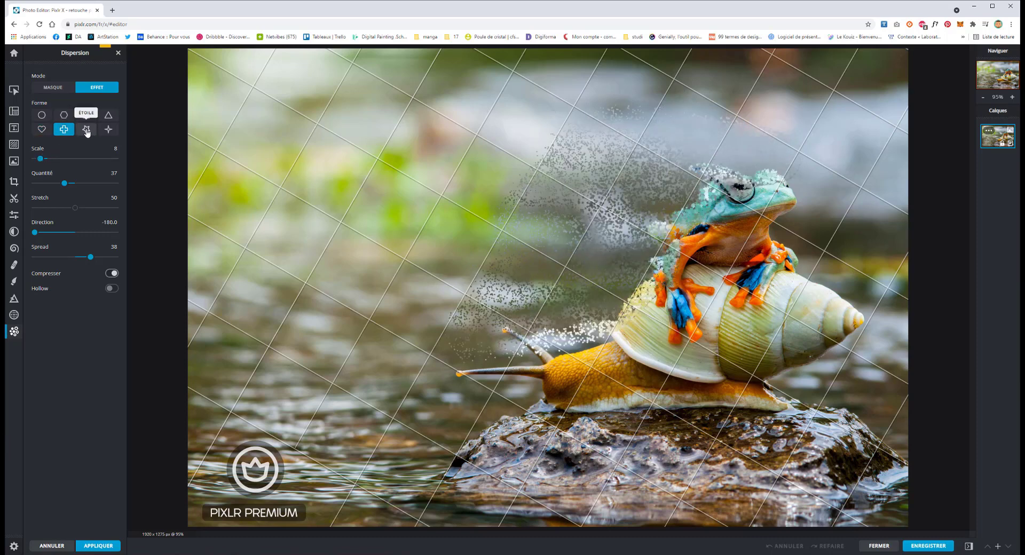
pyautogui.click(86, 130)
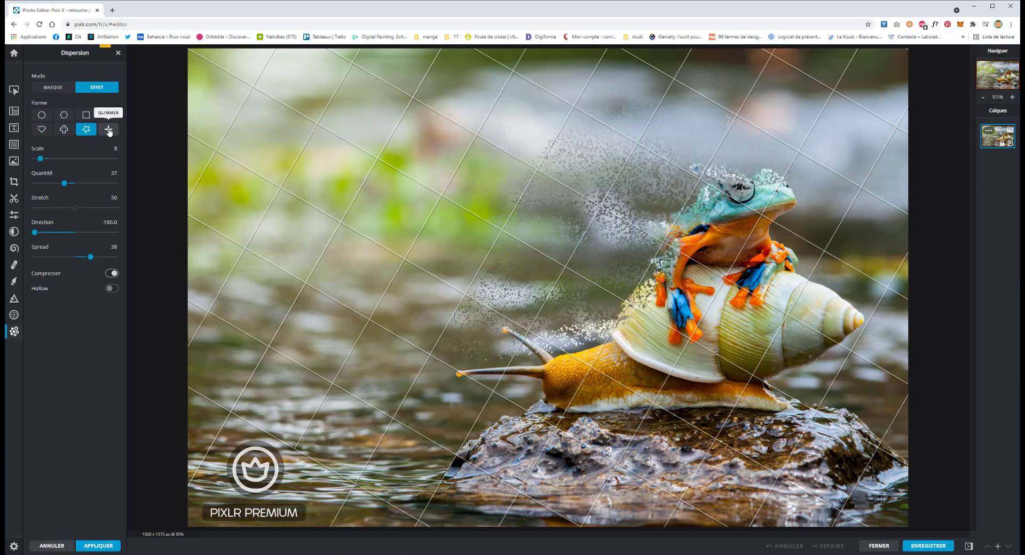
pyautogui.click(108, 131)
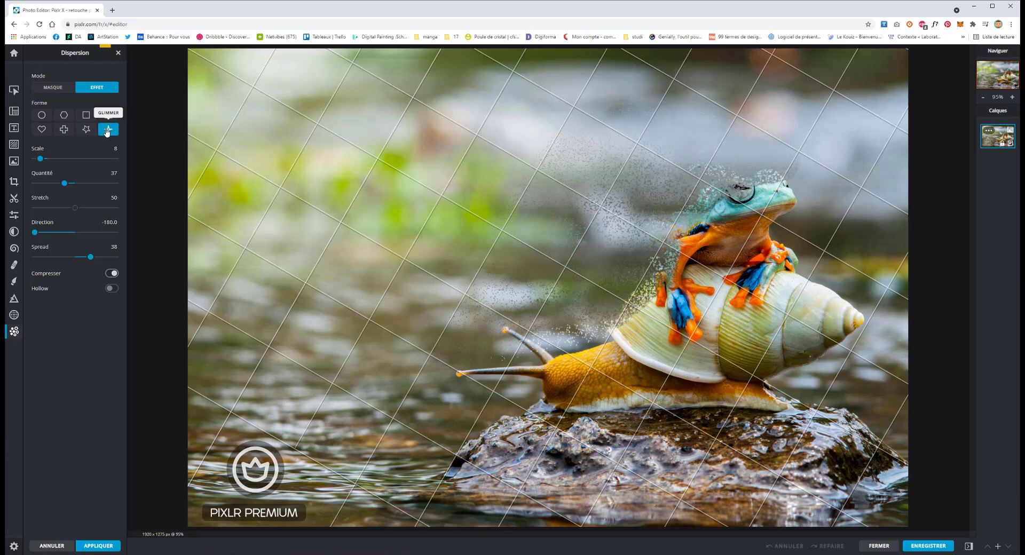
# Step: Paint a dispersion mask down the rear of the shell with a 72 px brush and set the direction to 180
pyautogui.click(62, 92)
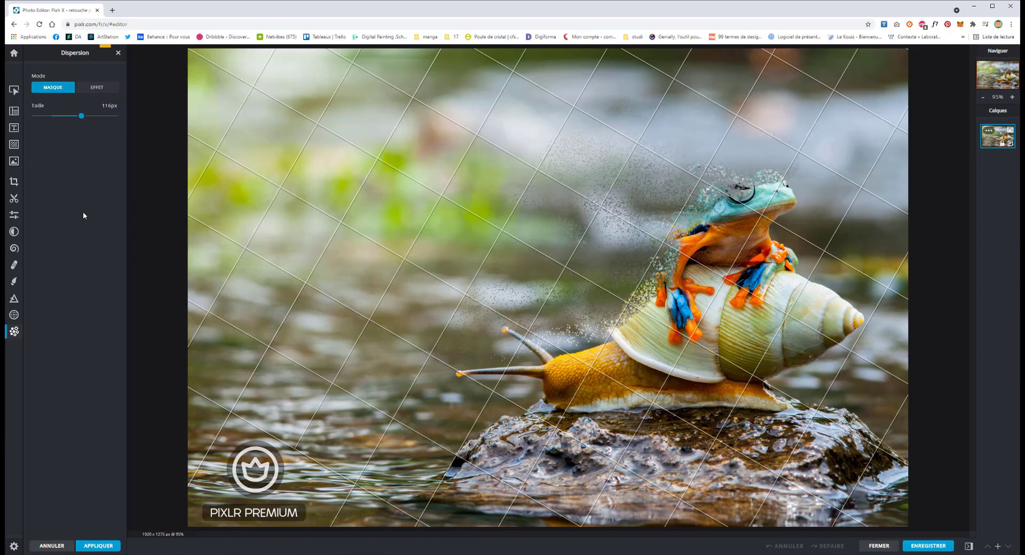
pyautogui.moveTo(79, 115); pyautogui.dragTo(62, 120)
pyautogui.moveTo(804, 314)
pyautogui.mouseDown()
pyautogui.moveTo(797, 286)
pyautogui.moveTo(830, 291)
pyautogui.moveTo(863, 315)
pyautogui.moveTo(838, 350)
pyautogui.moveTo(763, 384)
pyautogui.moveTo(790, 399)
pyautogui.moveTo(805, 384)
pyautogui.mouseUp()
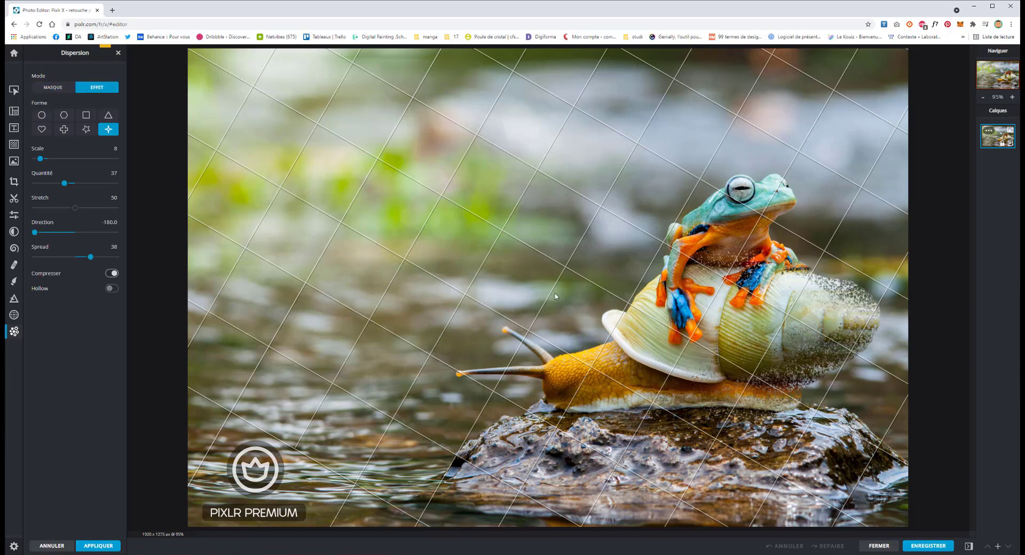
pyautogui.moveTo(35, 232); pyautogui.dragTo(148, 234)
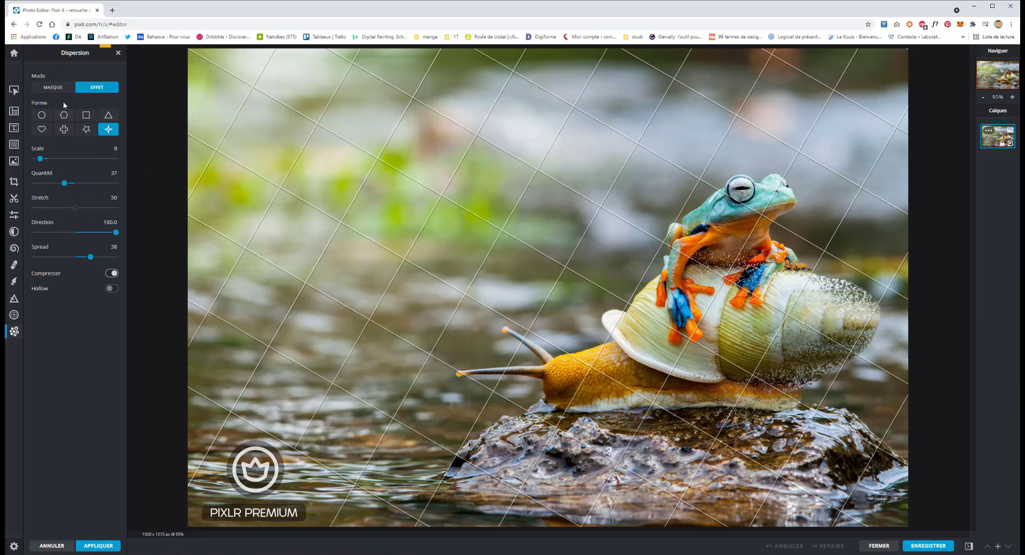
# Step: Paint a new dispersion mask over the frog's back, extending away behind its neck
pyautogui.click(50, 89)
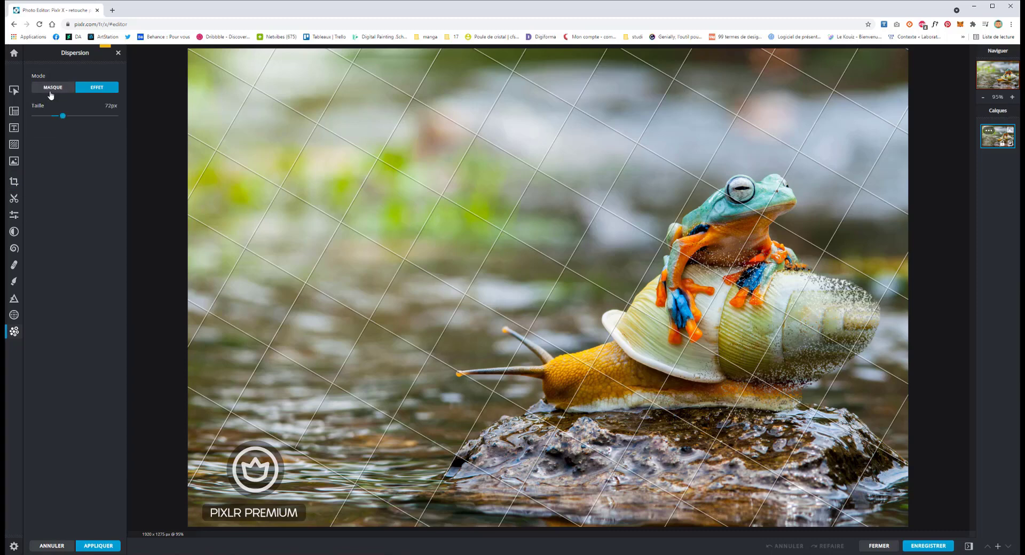
pyautogui.click(696, 208)
pyautogui.moveTo(696, 210)
pyautogui.mouseDown()
pyautogui.moveTo(675, 215)
pyautogui.moveTo(672, 254)
pyautogui.moveTo(691, 210)
pyautogui.moveTo(646, 262)
pyautogui.moveTo(638, 257)
pyautogui.moveTo(682, 195)
pyautogui.moveTo(651, 218)
pyautogui.moveTo(643, 245)
pyautogui.moveTo(657, 200)
pyautogui.mouseUp()
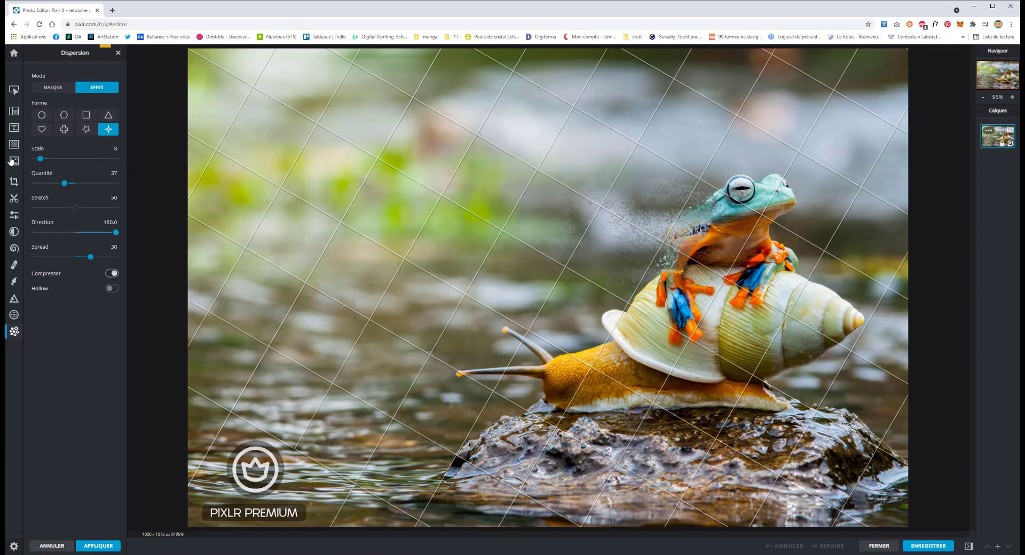
# Step: Try scale 24 on the frog's dispersion, then set it to circle particles with scale 12 and quantity 56
pyautogui.moveTo(40, 159); pyautogui.dragTo(54, 158)
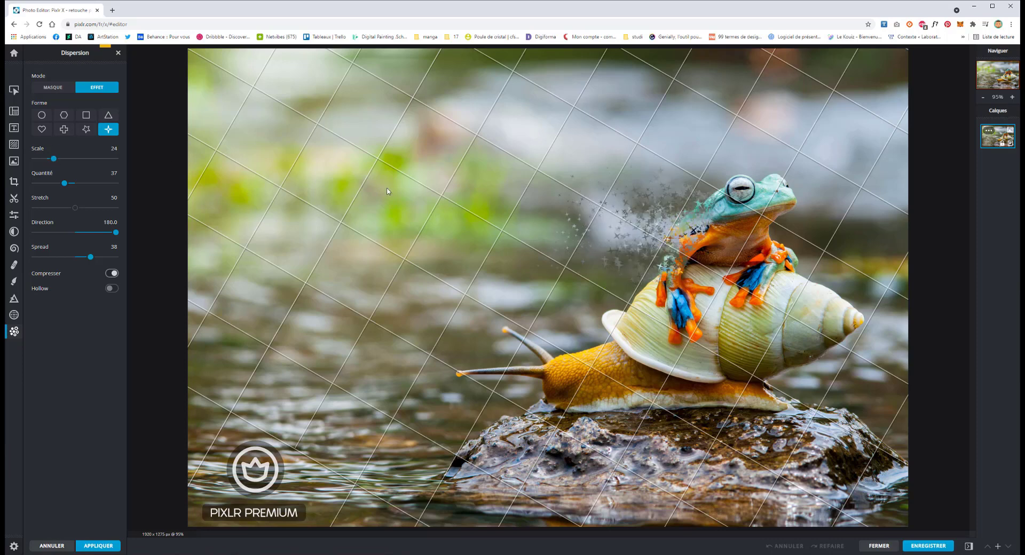
pyautogui.click(42, 116)
pyautogui.moveTo(62, 184); pyautogui.dragTo(45, 159)
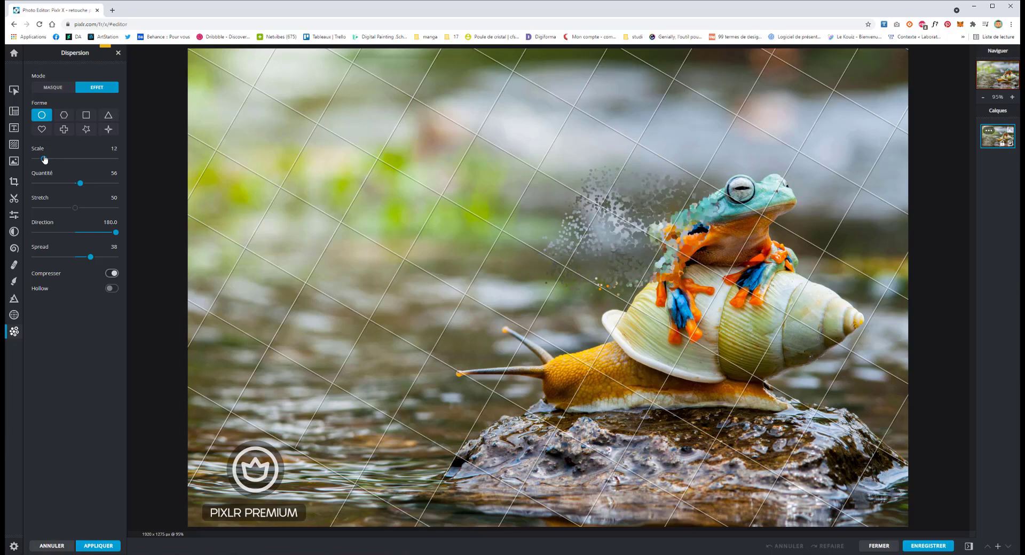